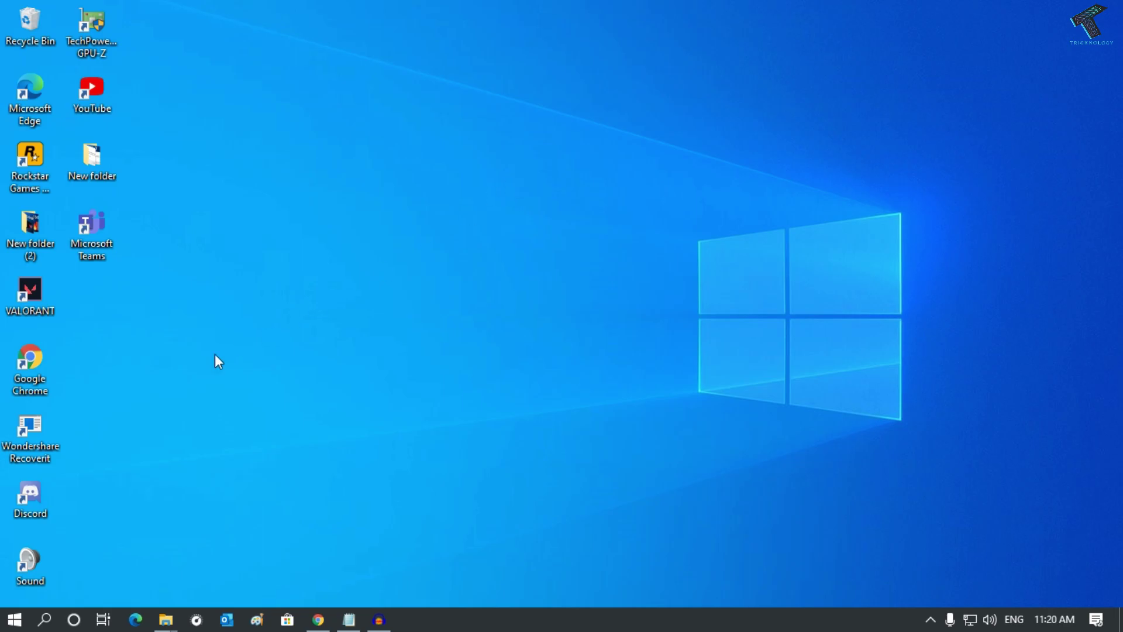
Open the Start menu to look for Notepad
click(14, 619)
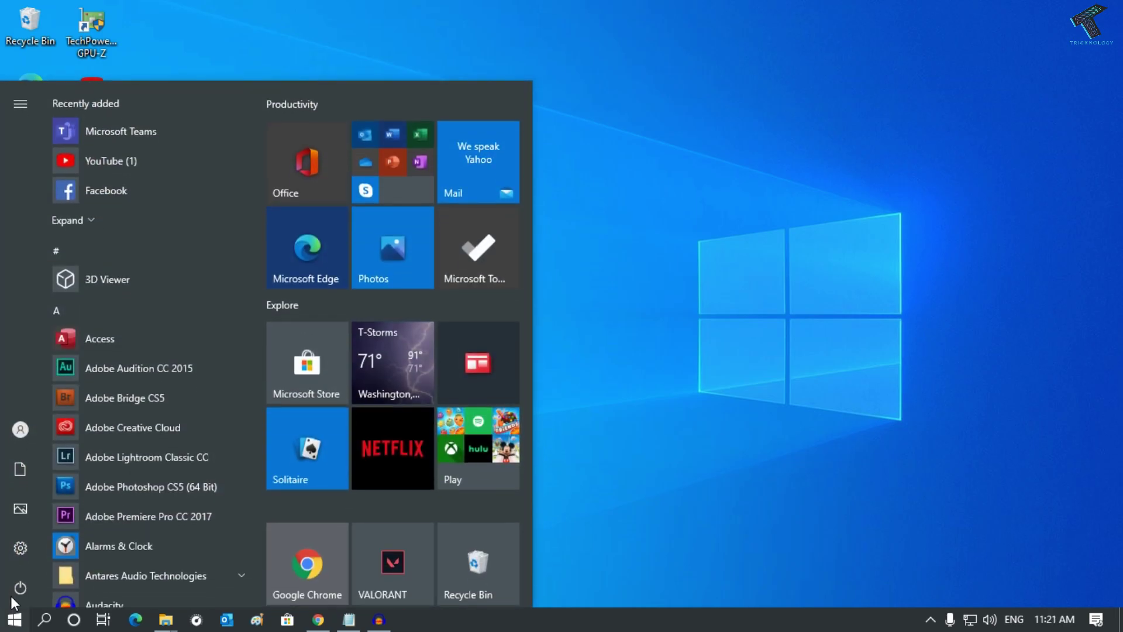
Launch Notepad by searching for it from the Start menu
text(NOTEA)
key(BackSpace)
text(PAD)
key(Return)
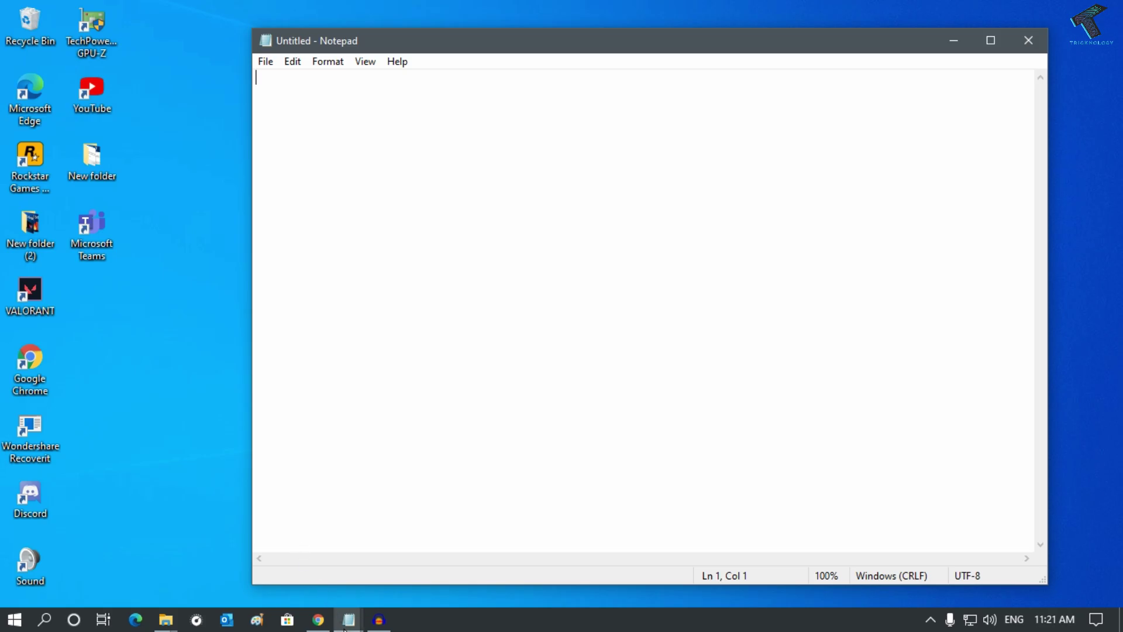
Copy the temp-cleaning batch script from its window into the new Notepad document
mouse_move(349, 620)
click(311, 587)
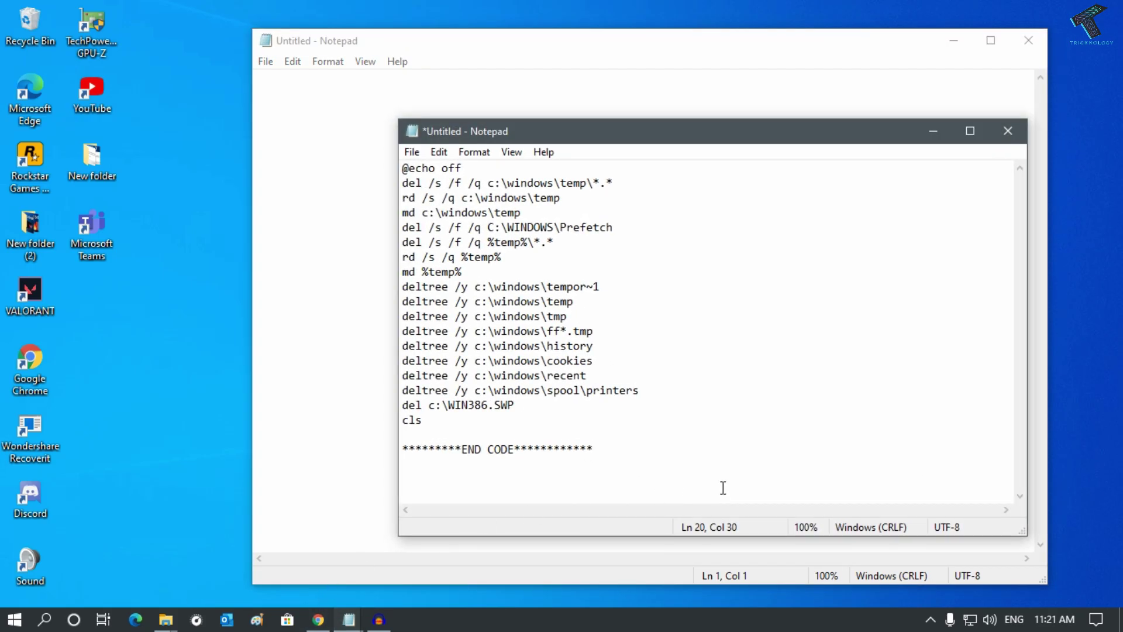
drag(722, 490, 333, 160)
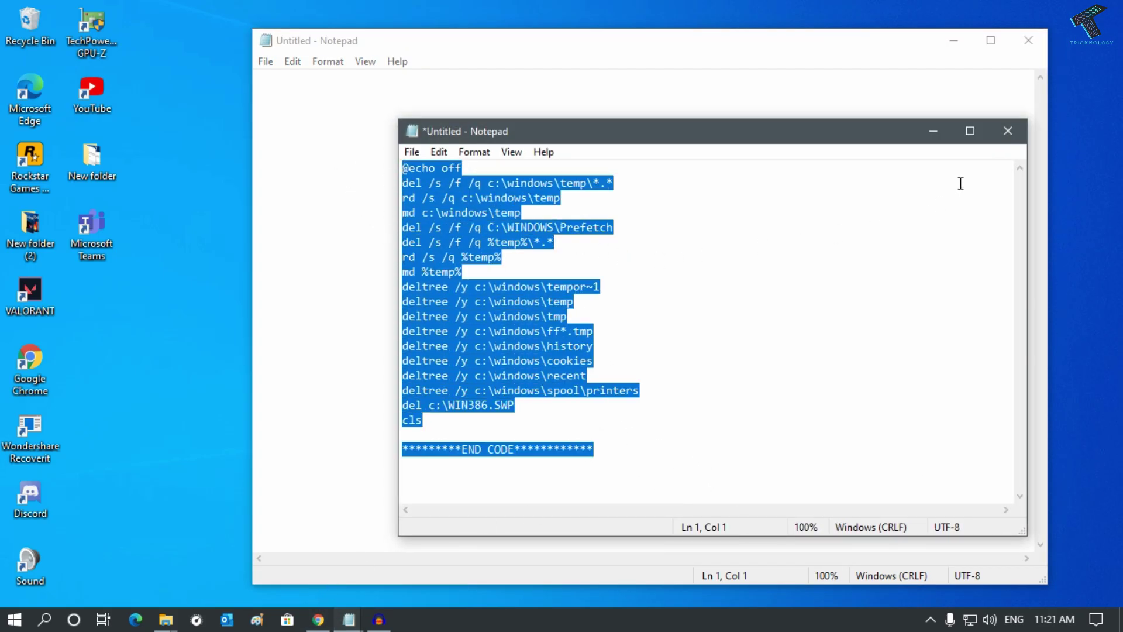
click(934, 131)
text(@echo off del /s /f /q c:\windows\temp\*.* rd /s /q c:\windows\temp md c:\windows\temp del /s /f /q C:\WINDOWS\Prefetch del /s /f /q %temp%\*.* rd /s /q %temp% md %temp% deltree /y c:\windows\tempor~1 deltree /y c:\windows\temp deltree /y c:\windows\tmp deltree /y c:\windows\ff*.tmp deltree /y c:\windows\history deltree /y c:\windows\cookies deltree /y c:\windows\recent deltree /y c:\windows\spool\printers del c:\WIN386.SWP cls  *********END CODE************)
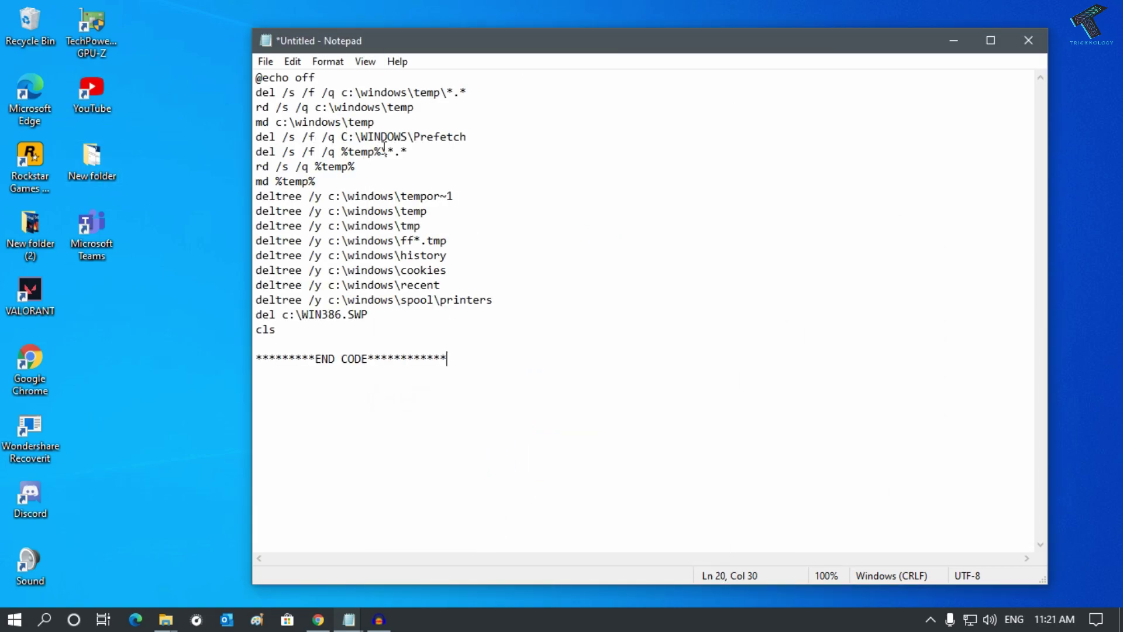
click(266, 61)
Save the script to the Desktop as CLEAR.BAT with type All Files, then close Notepad
click(321, 152)
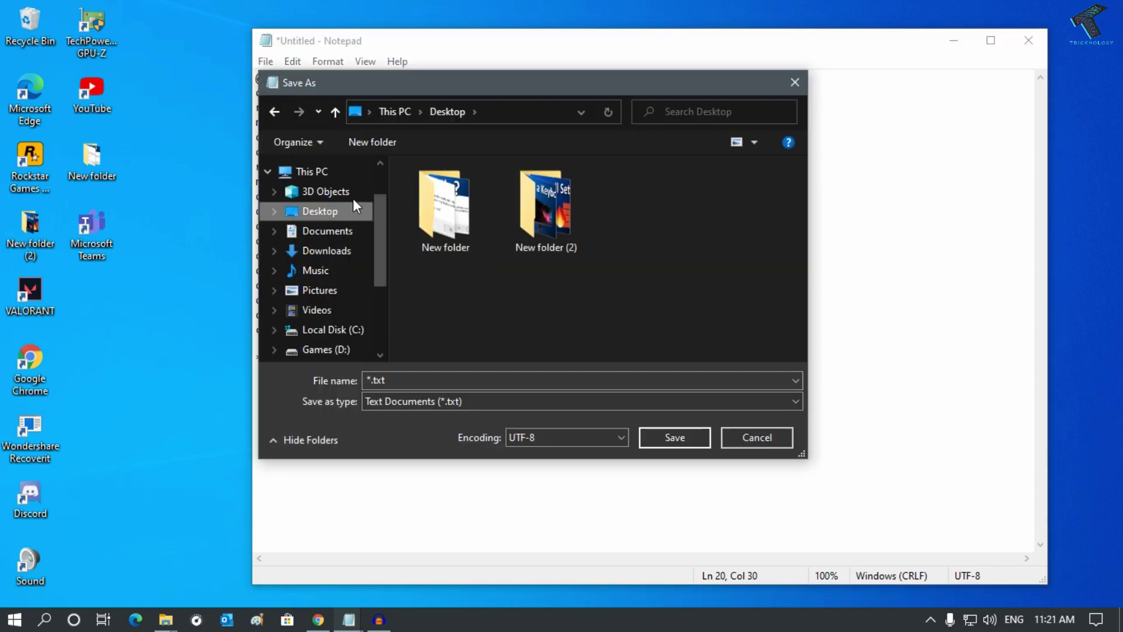
drag(422, 92, 484, 72)
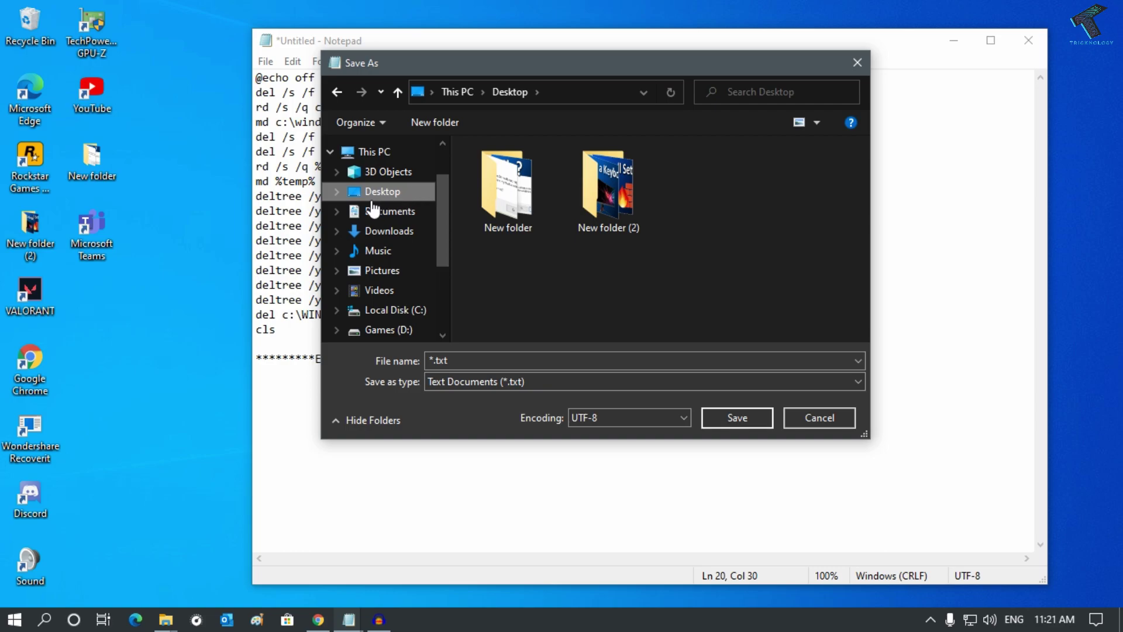
click(483, 382)
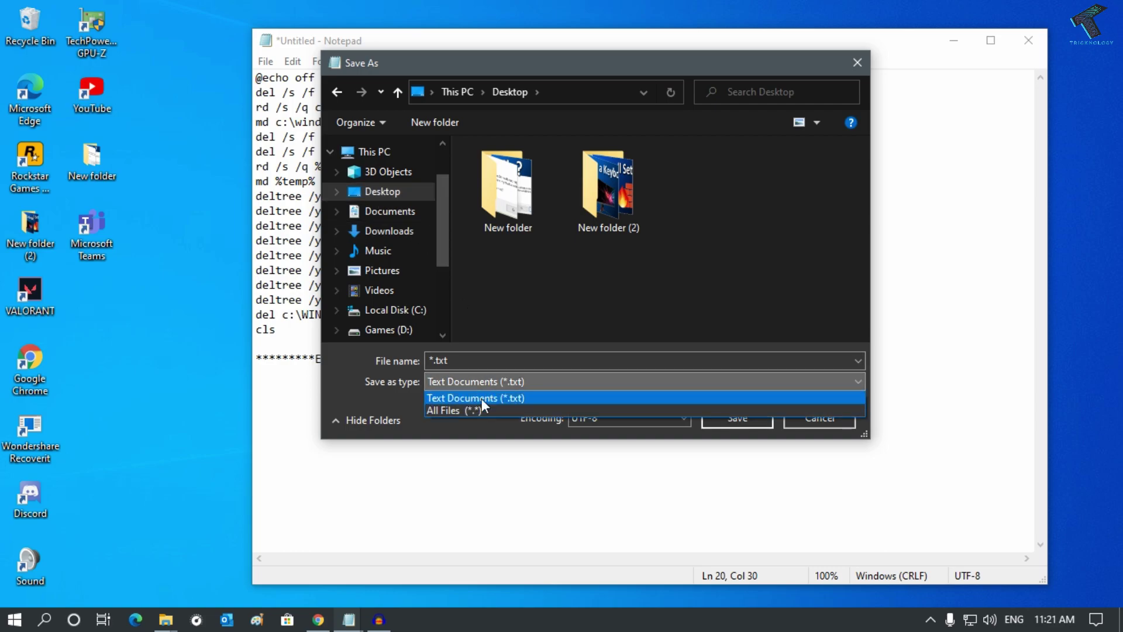
click(461, 409)
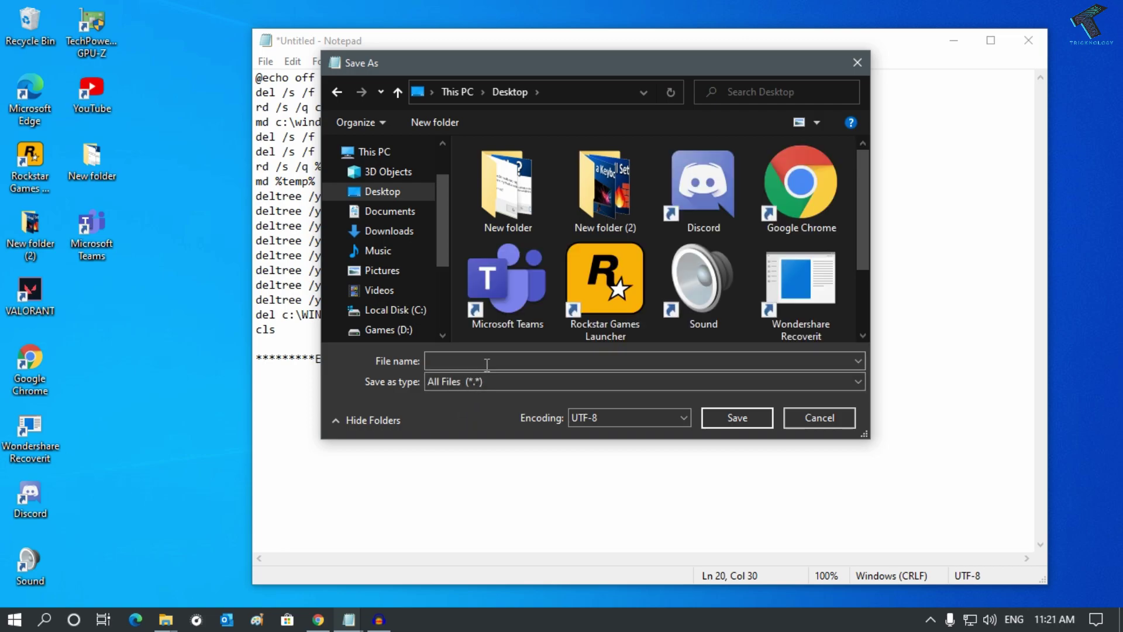
click(487, 361)
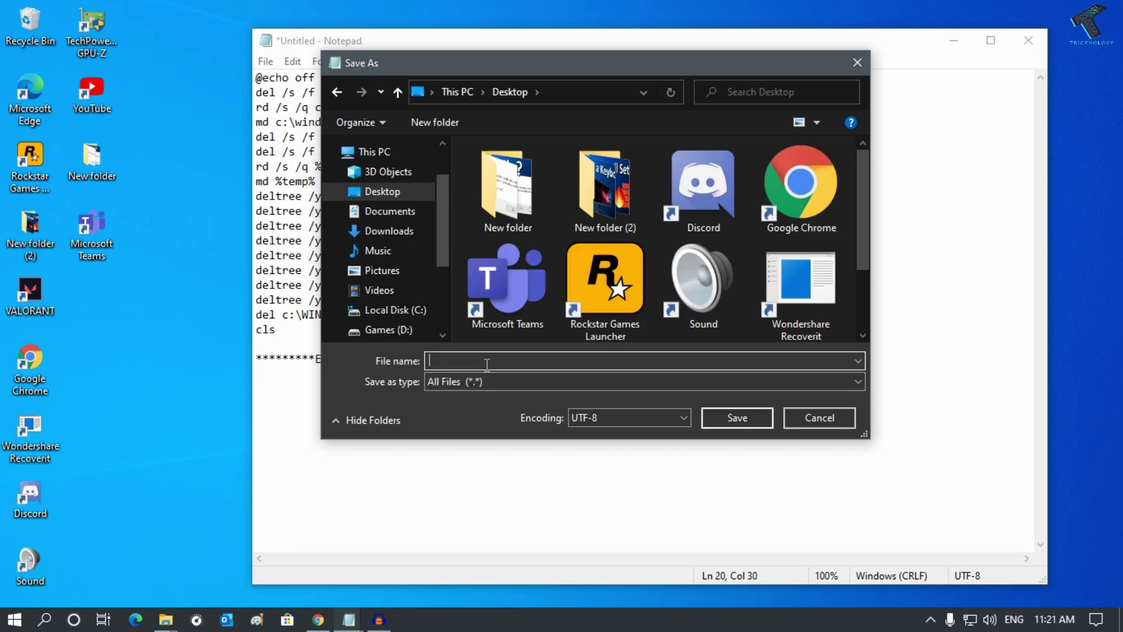
text(CLEAR.BAT)
click(723, 417)
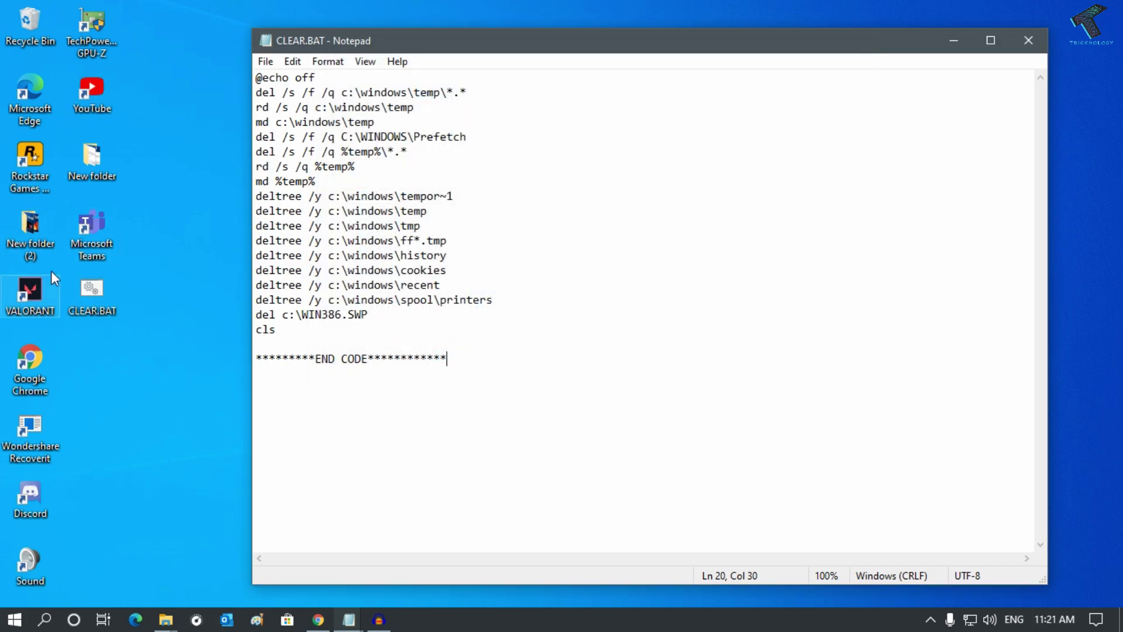
click(1029, 40)
Open the %TEMP% folder from the Run box and make its window taller
key(super+r)
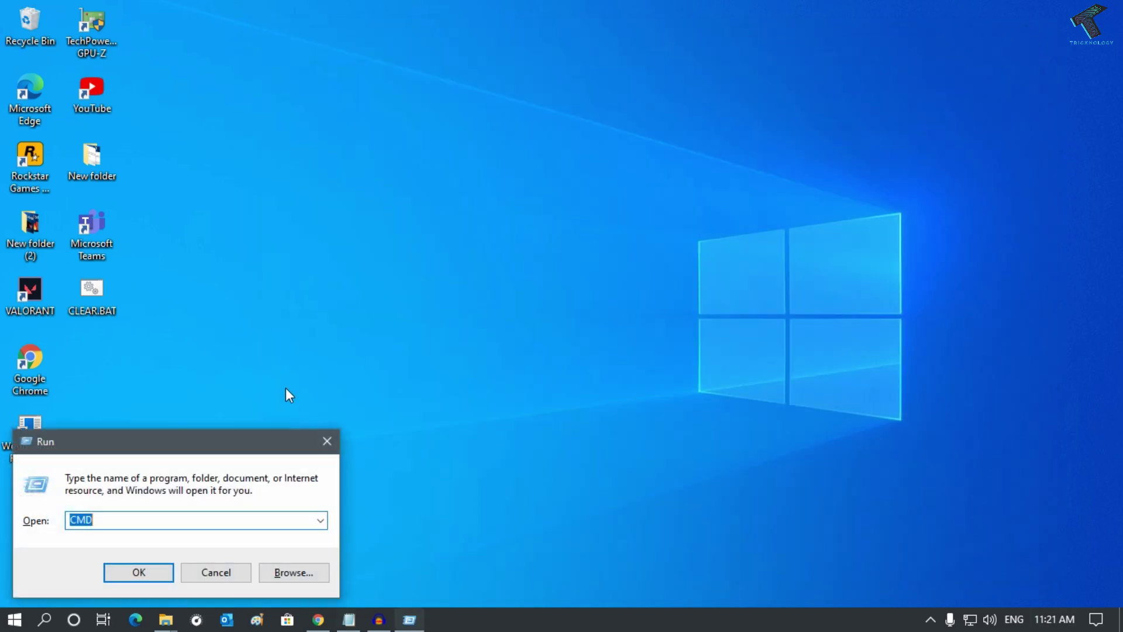
text(%)
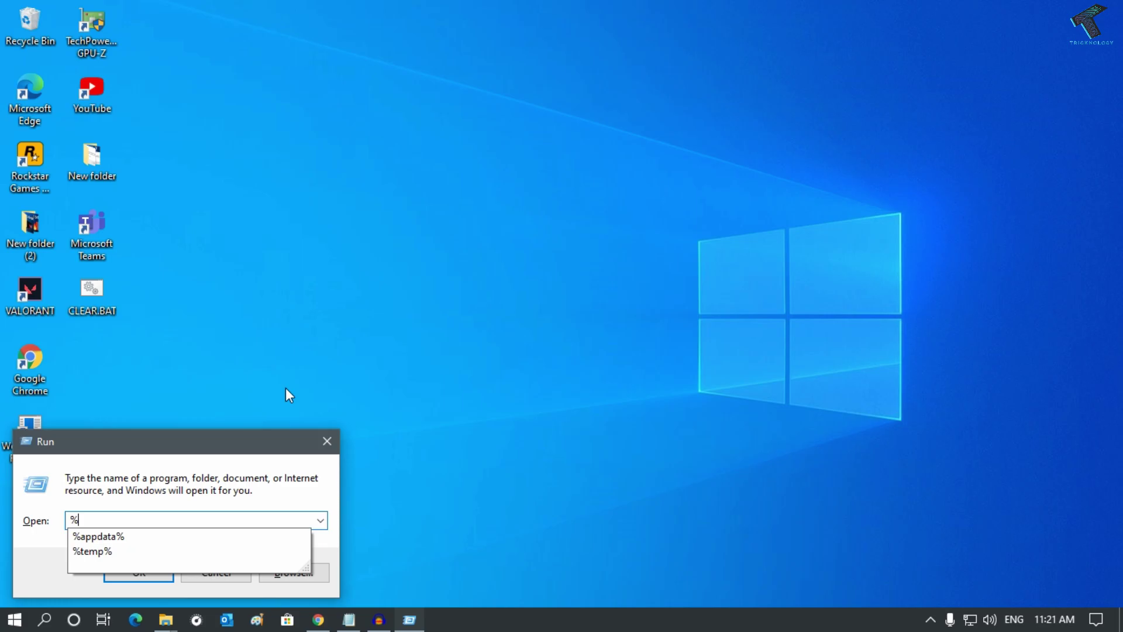
text(TEMP%)
key(Return)
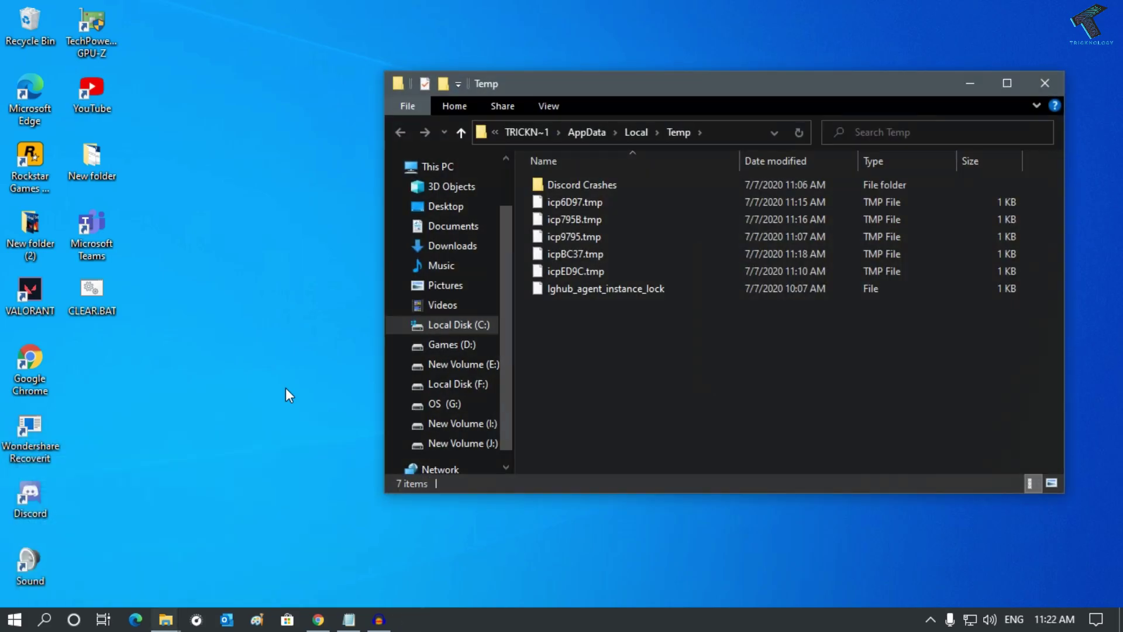
drag(592, 72, 592, 46)
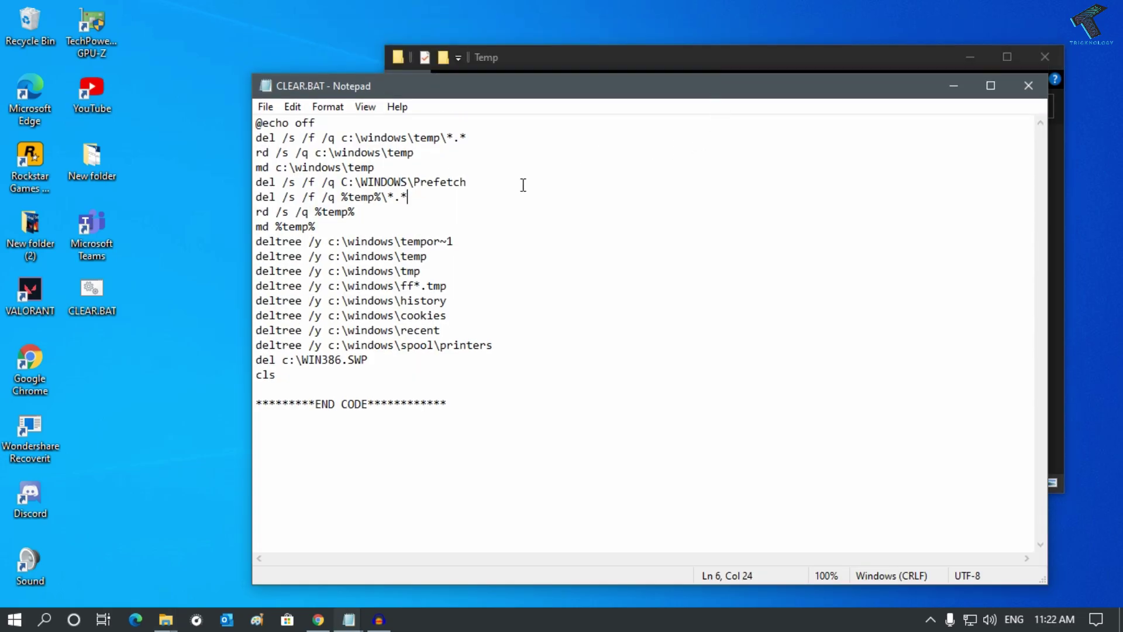
Highlight the Prefetch deletion line and the word Prefetch, then point out the cookies line
drag(523, 185, 247, 189)
click(438, 184)
double_click(419, 184)
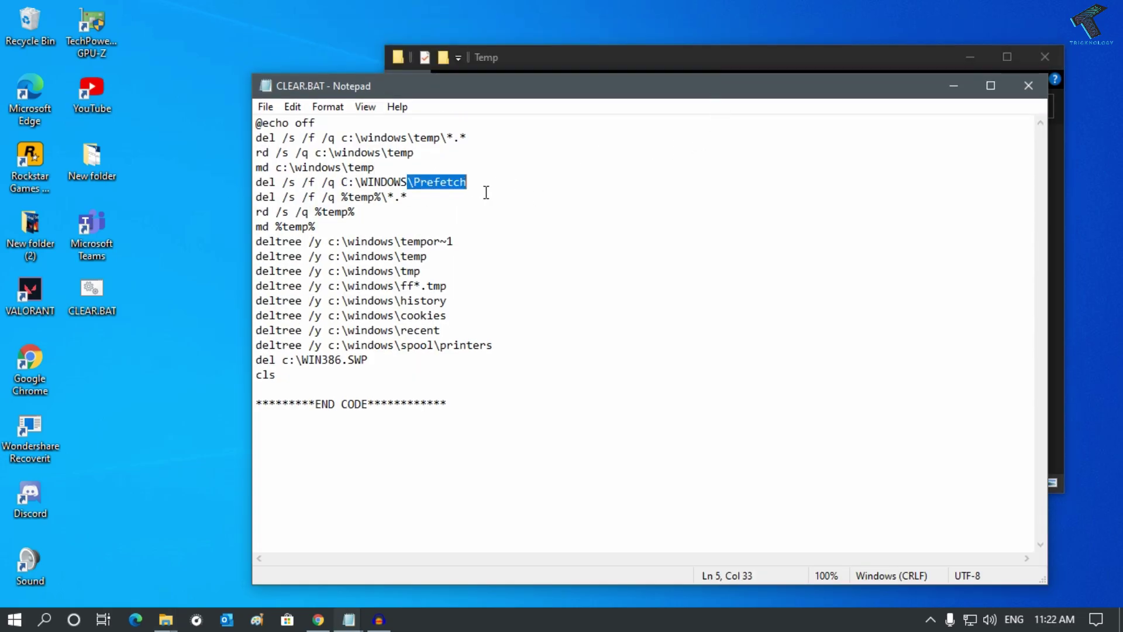
click(540, 186)
click(440, 317)
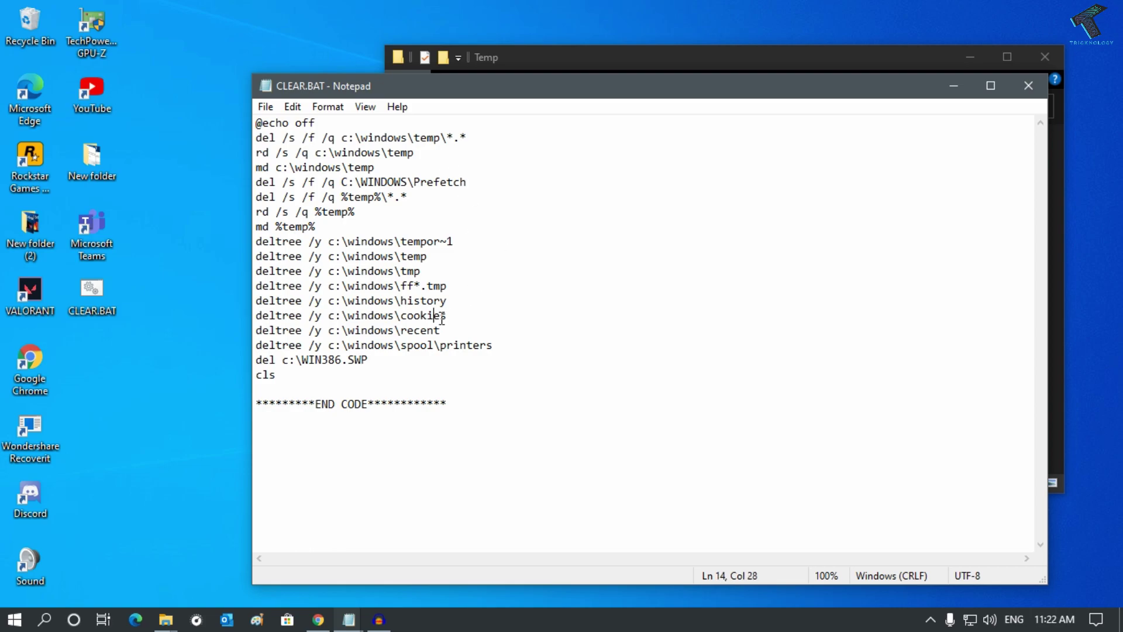
Highlight the del c:\WIN386.SWP and spool printers lines, then reveal the desktop
mouse_move(521, 360)
mouse_down()
mouse_move(447, 345)
mouse_move(496, 345)
mouse_up()
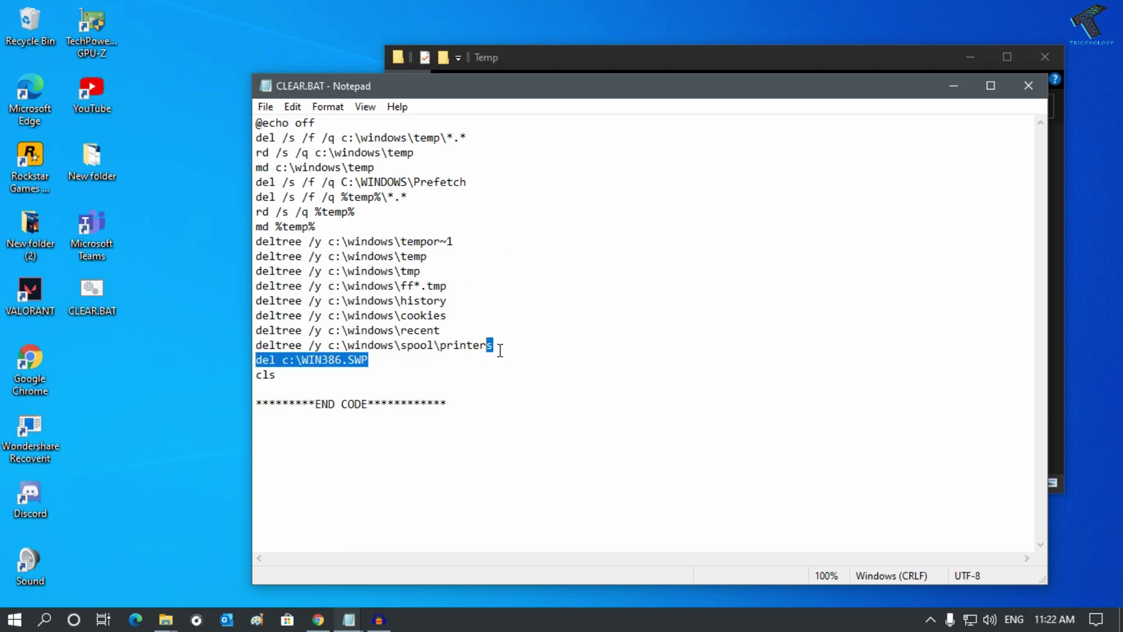
click(471, 392)
click(561, 350)
key(shift+Home)
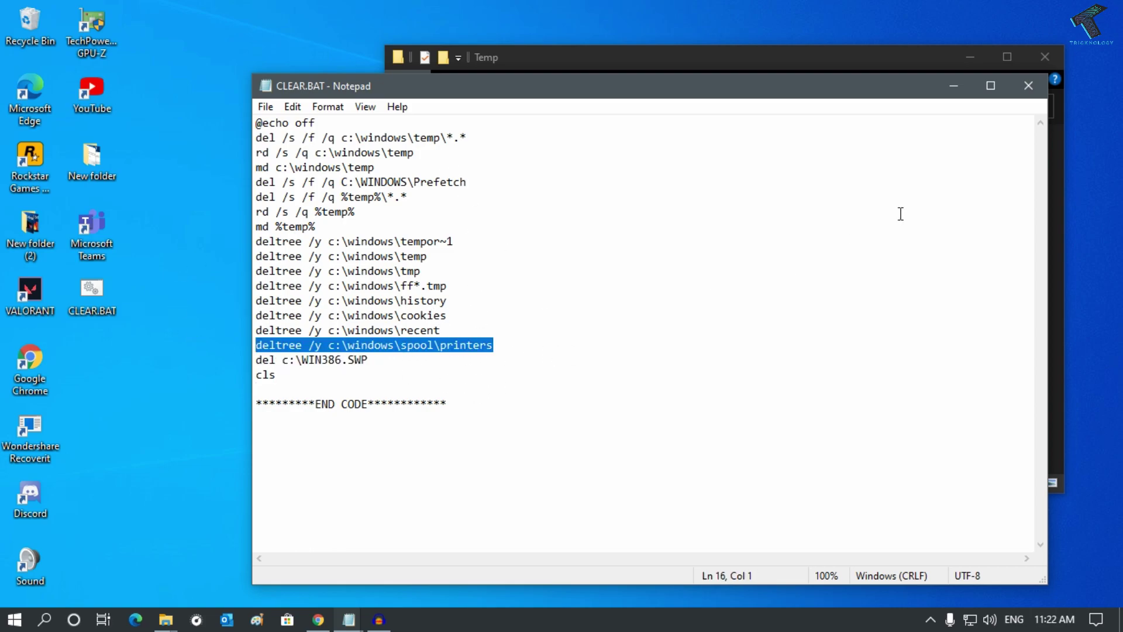
key(super+d)
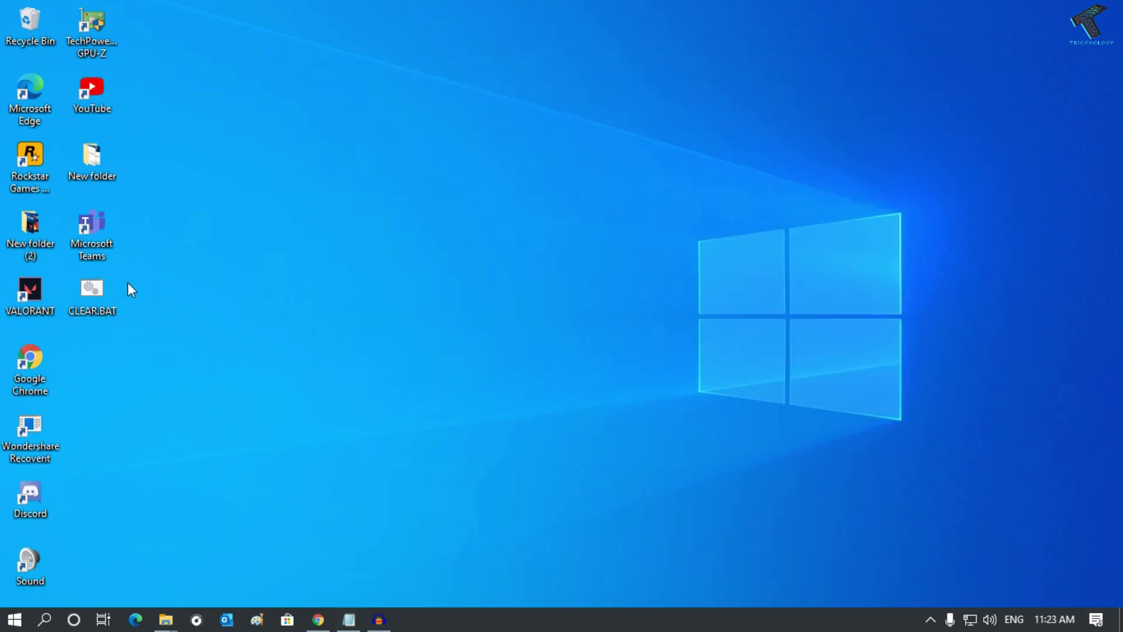
mouse_move(93, 297)
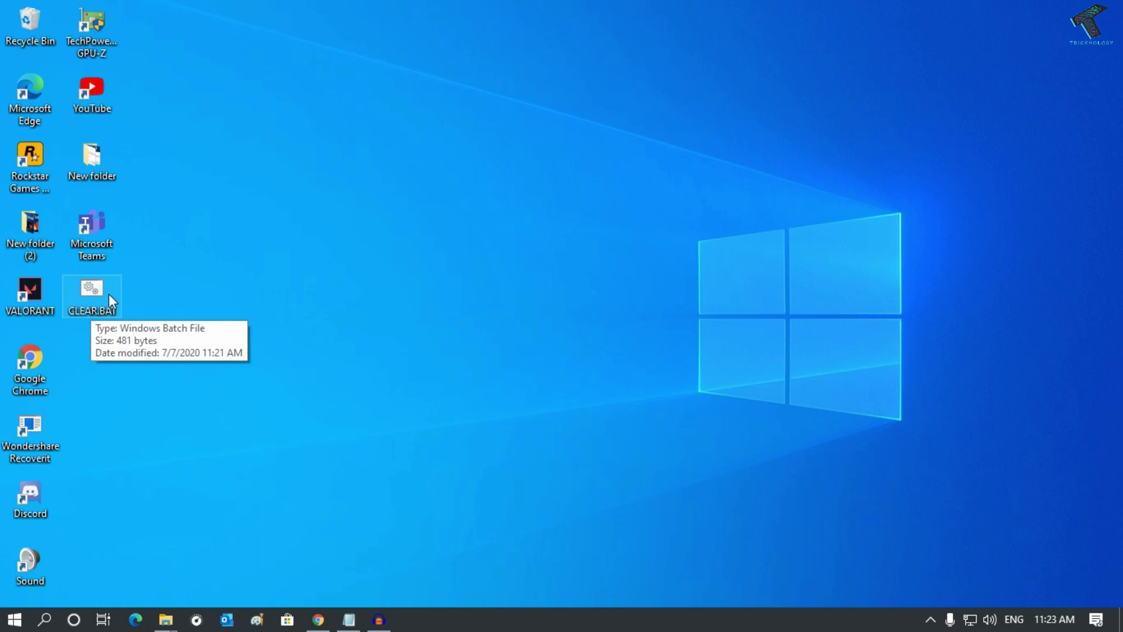
Launch Computer Management from the Start button's quick system-tools menu
key(super+x)
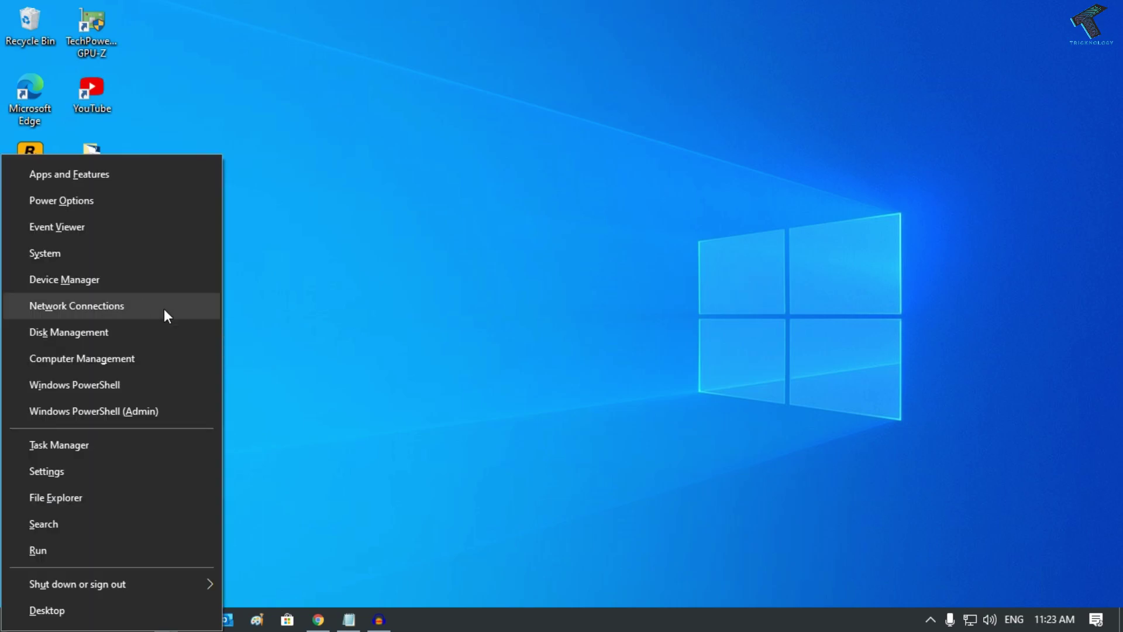
click(342, 326)
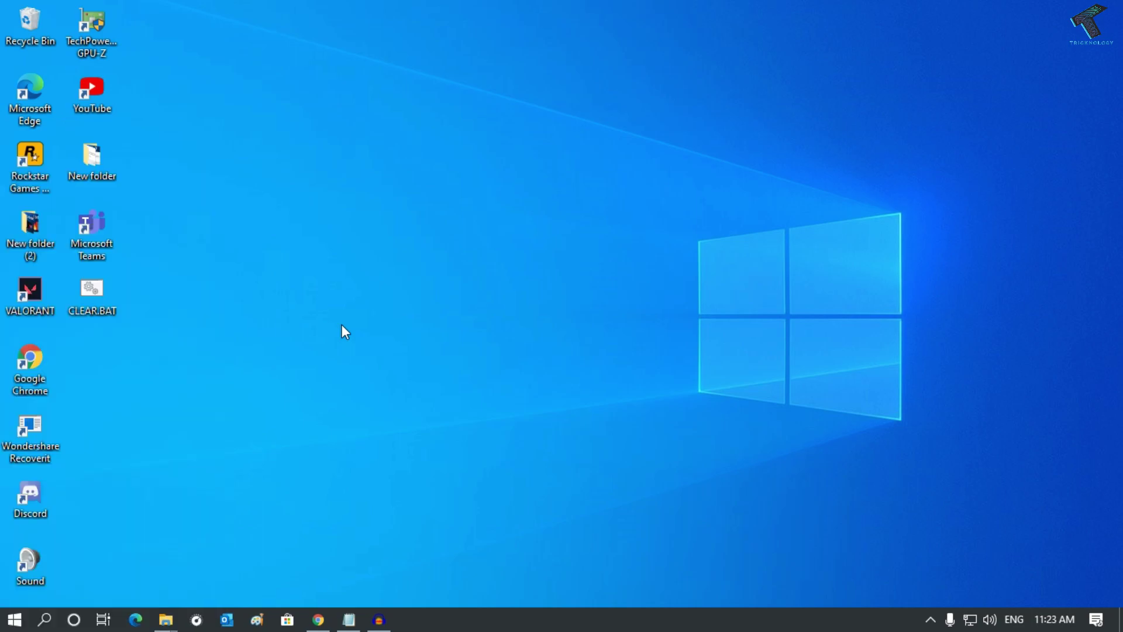
right_click(17, 619)
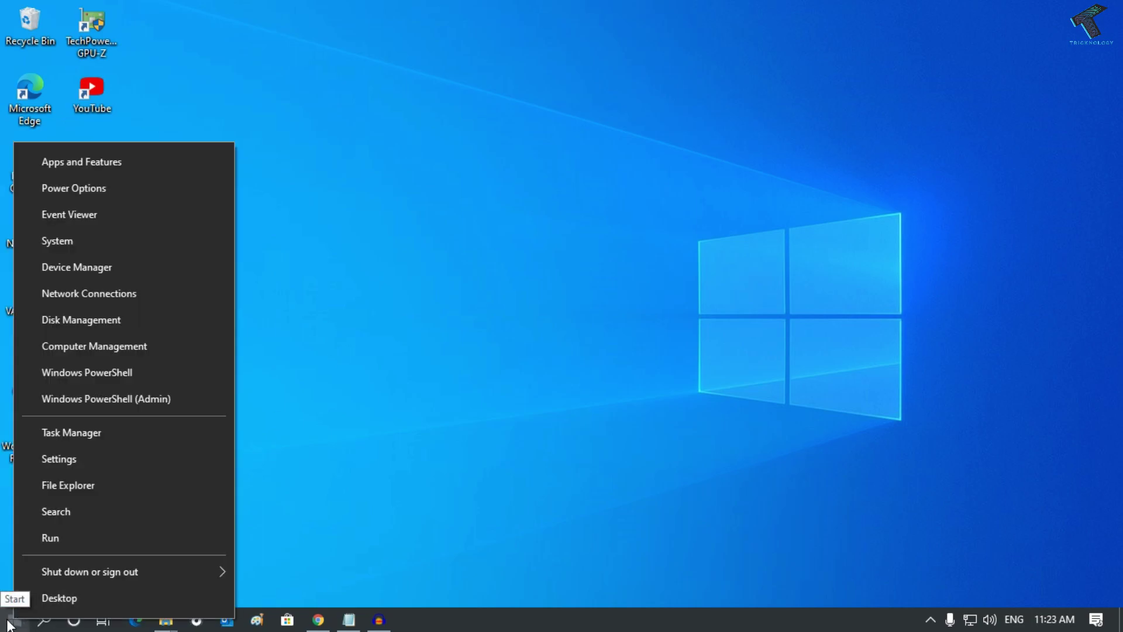
right_click(18, 619)
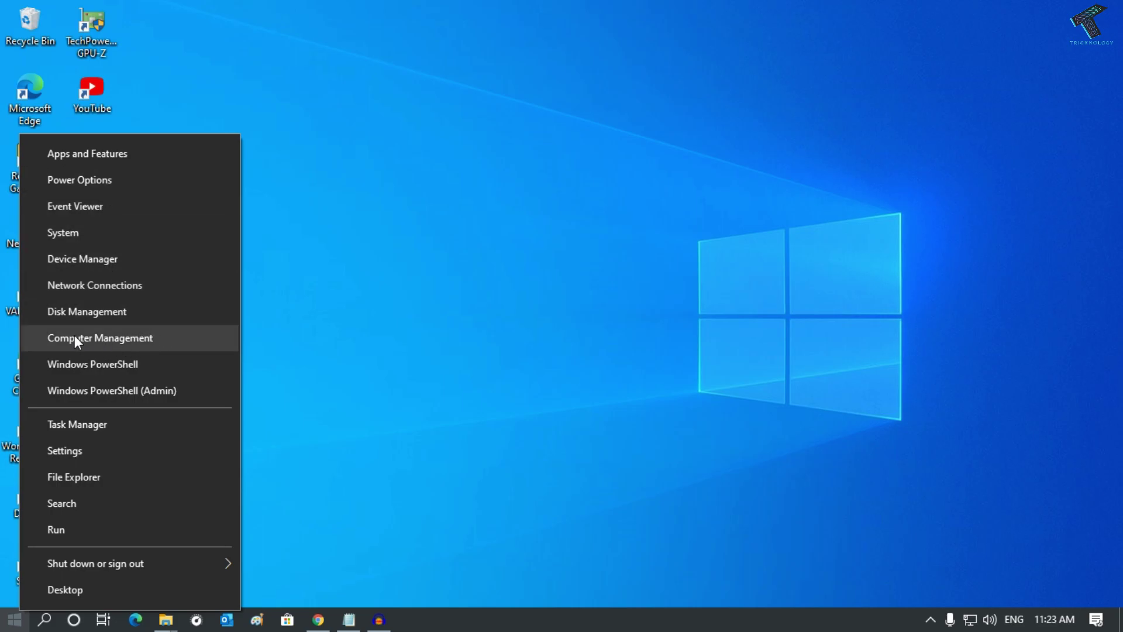
click(142, 338)
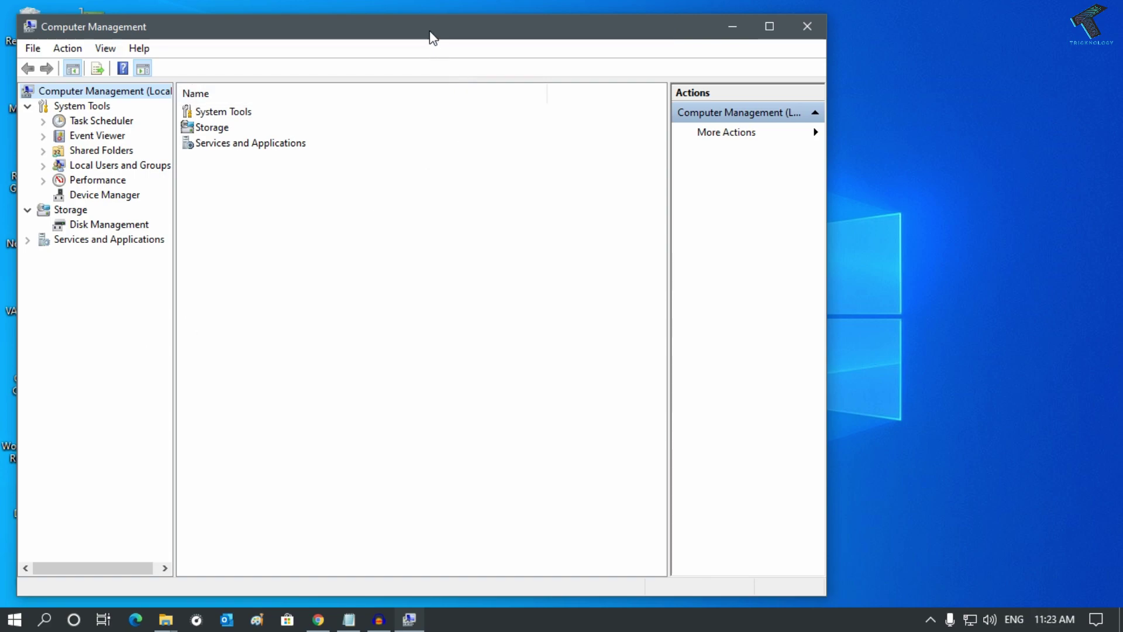
drag(434, 33, 572, 21)
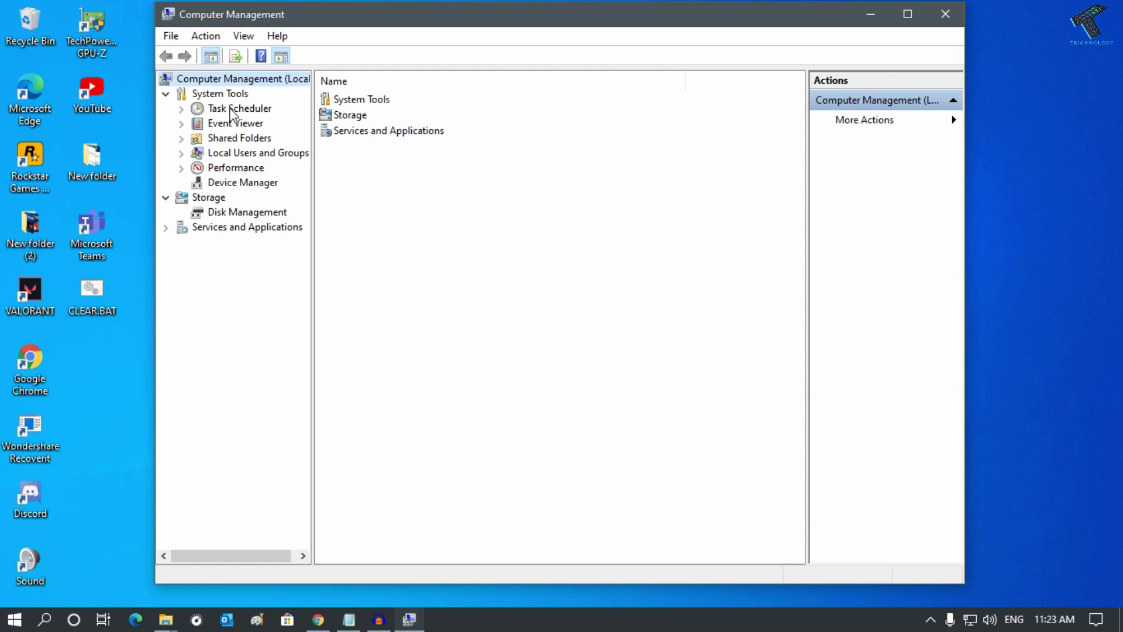
Expand Task Scheduler to list the Task Scheduler Library tasks, widening the tree pane
click(183, 111)
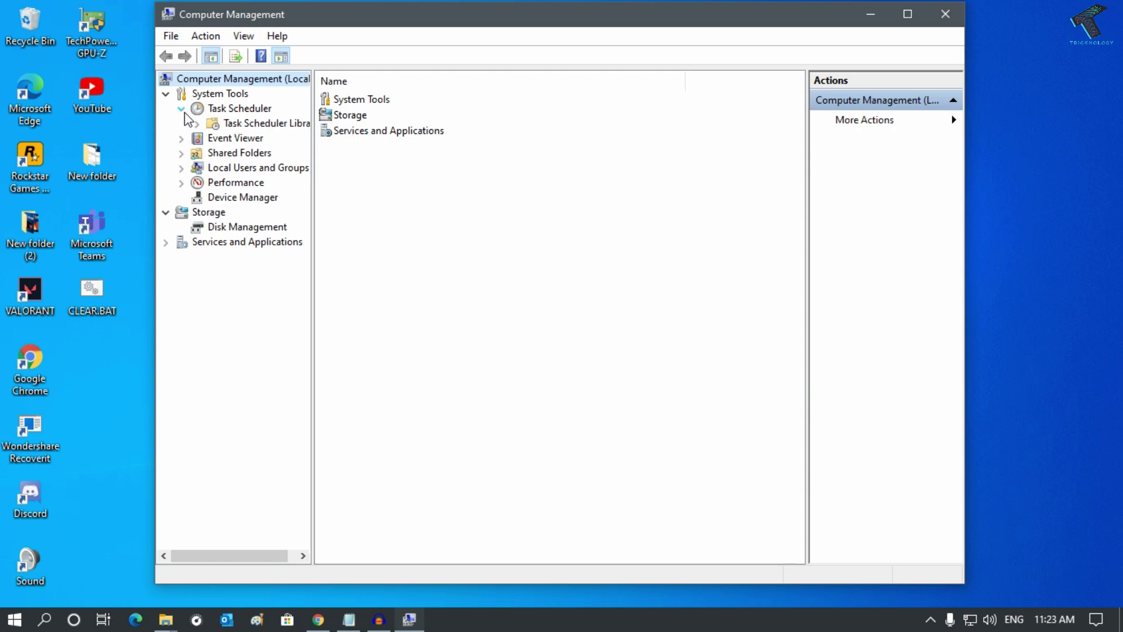
click(259, 130)
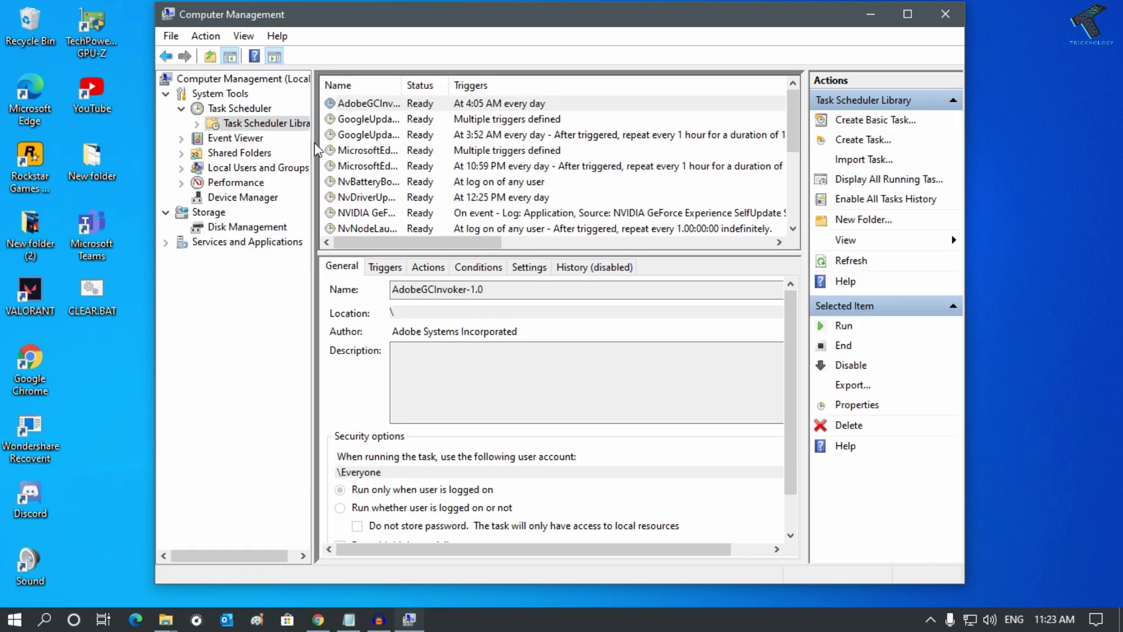
drag(312, 151, 387, 153)
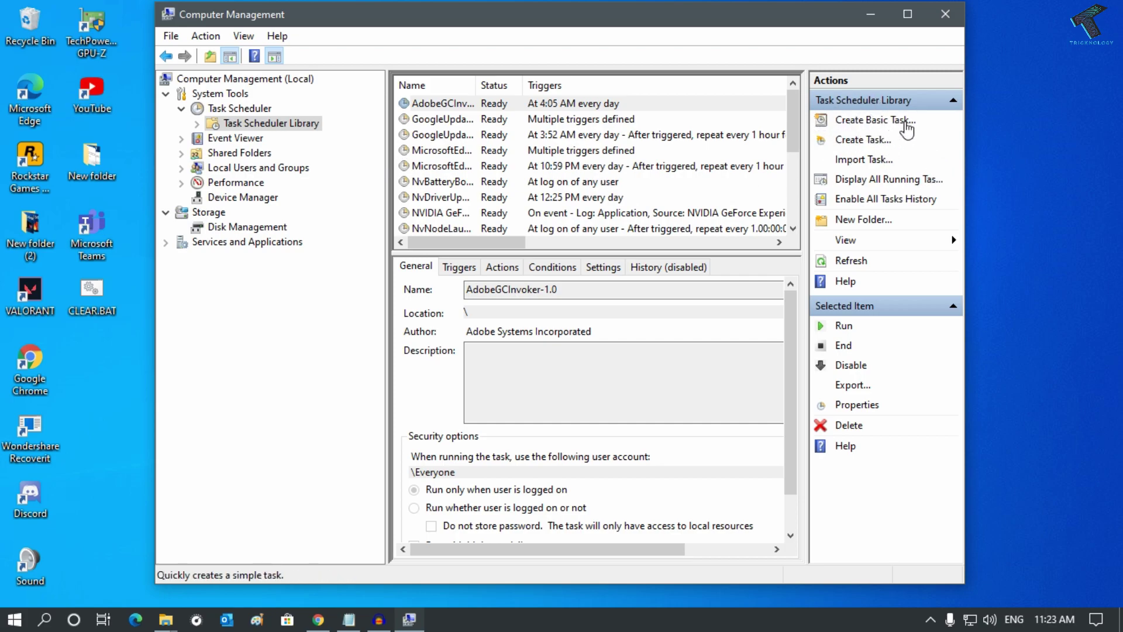
click(906, 121)
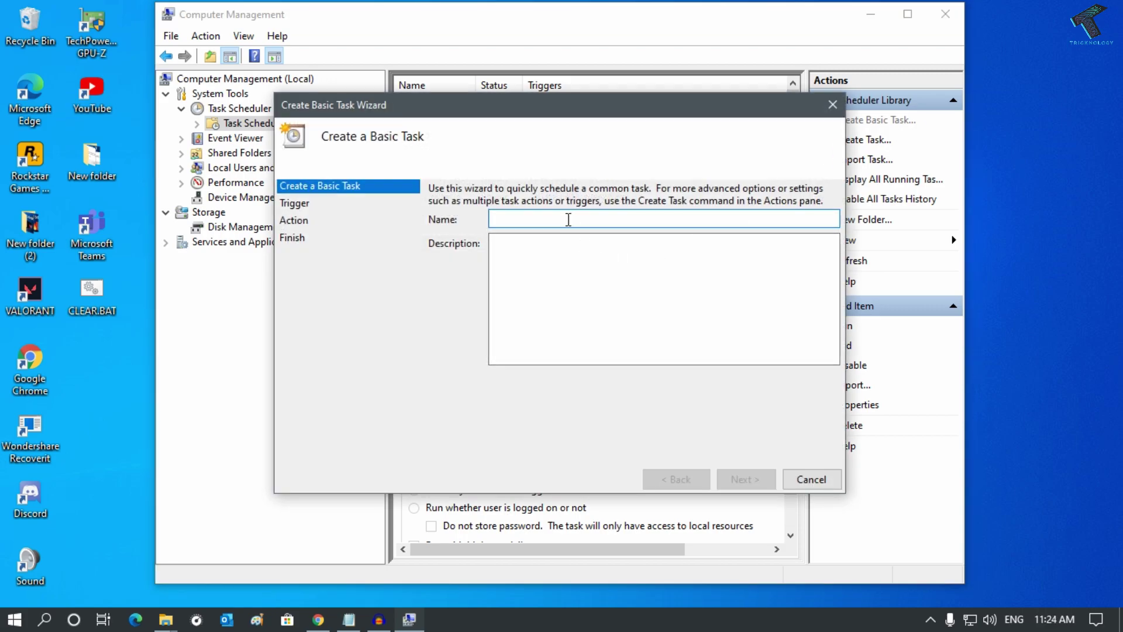
Name the basic task CLEAR, trigger it when the computer starts, and choose Start a program
text(CLEA)
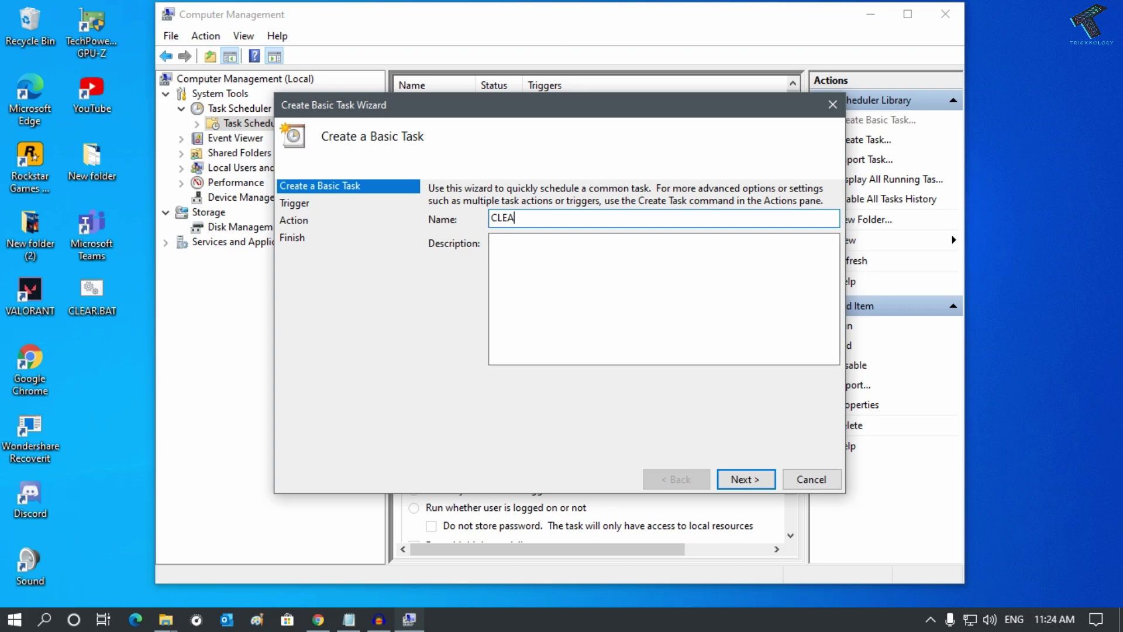
key(BackSpace)
key(BackSpace)
click(769, 477)
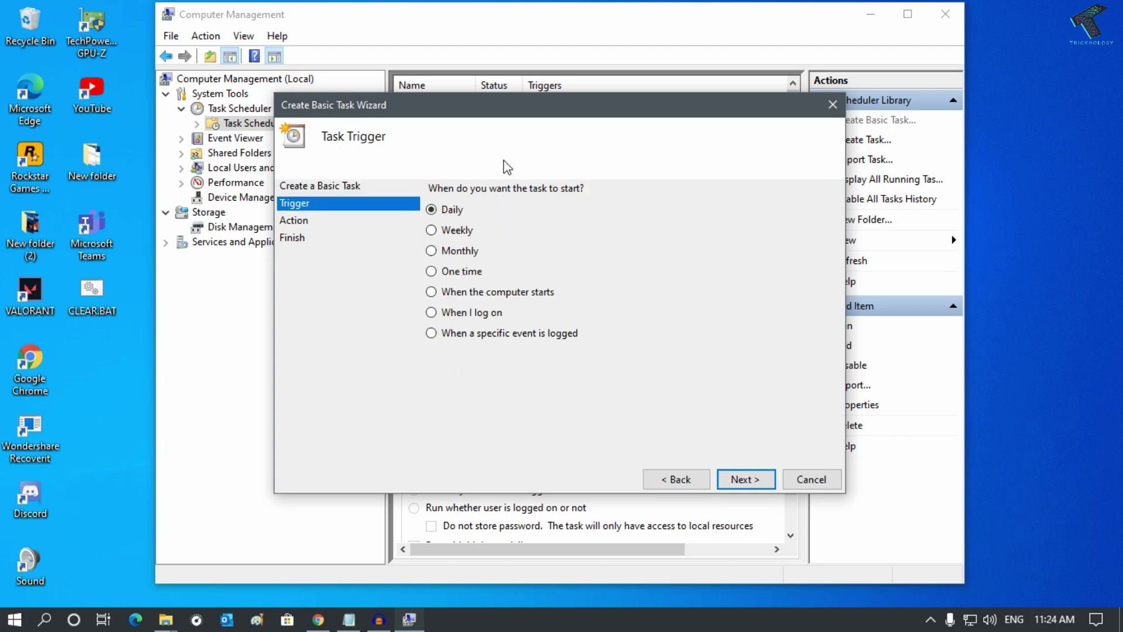
click(455, 230)
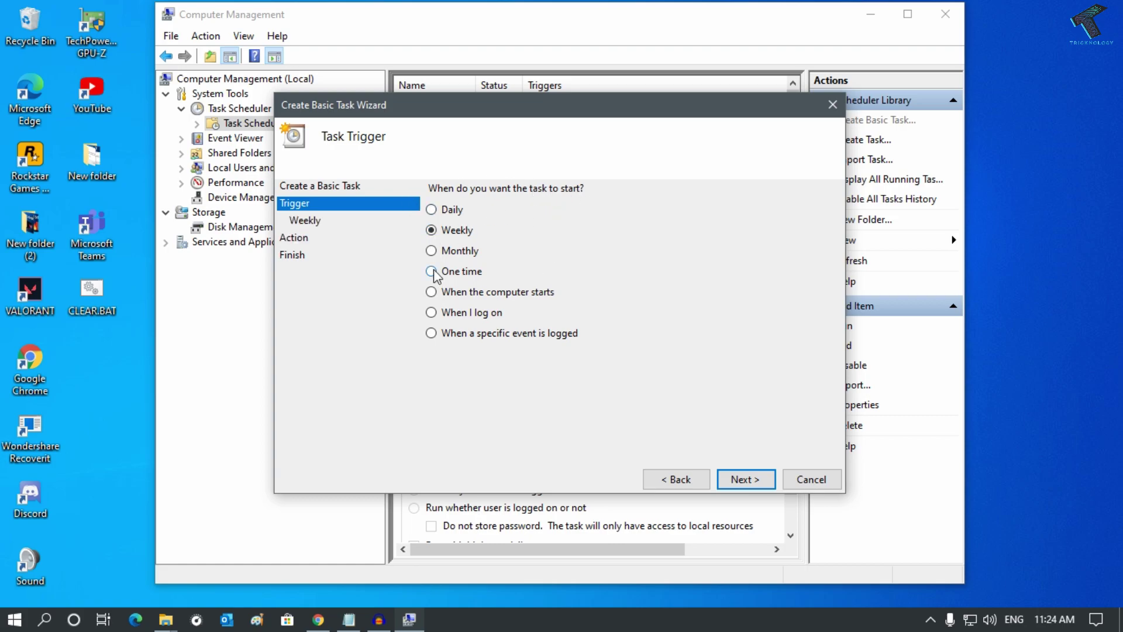
click(446, 292)
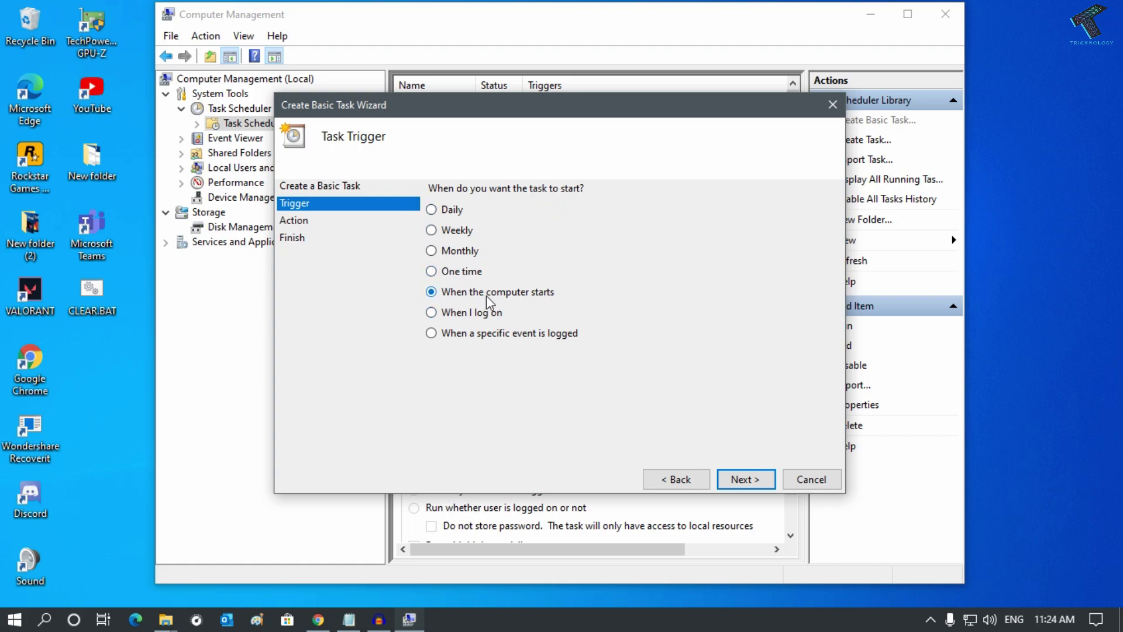
click(773, 480)
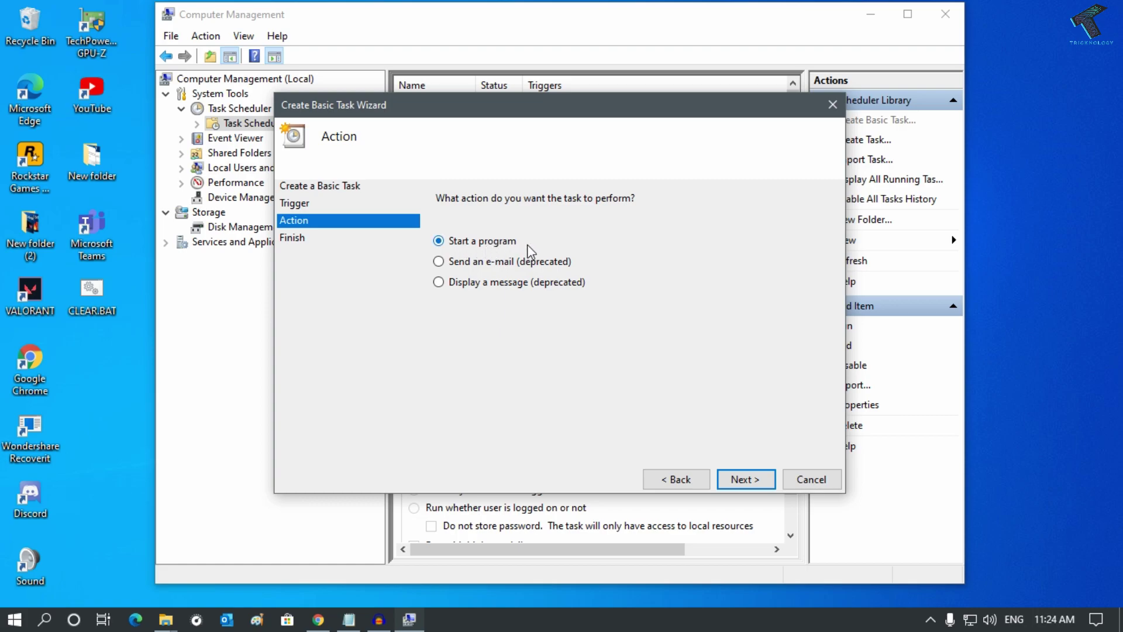
click(761, 478)
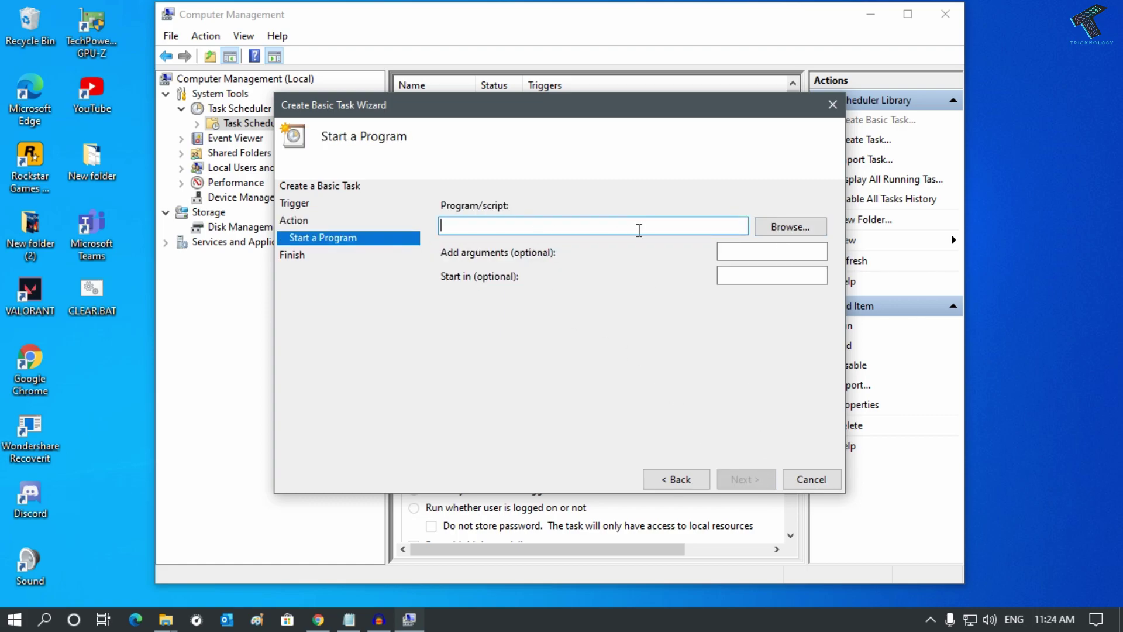
Pick Desktop\CLEAR.BAT as the program to run and finish the task
click(781, 233)
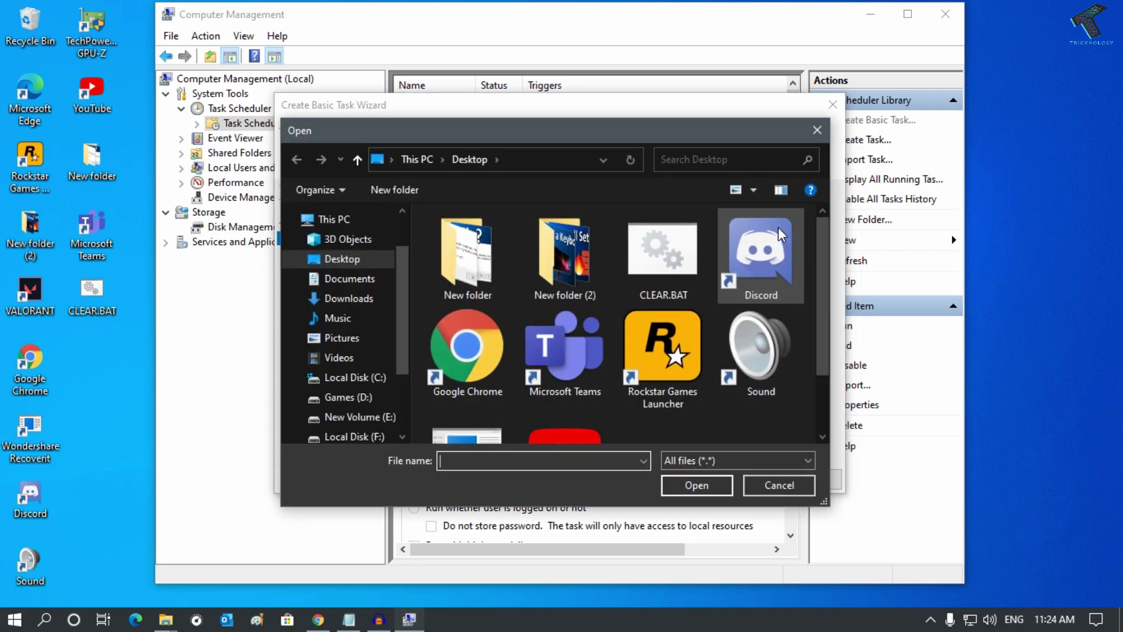
drag(824, 285, 822, 366)
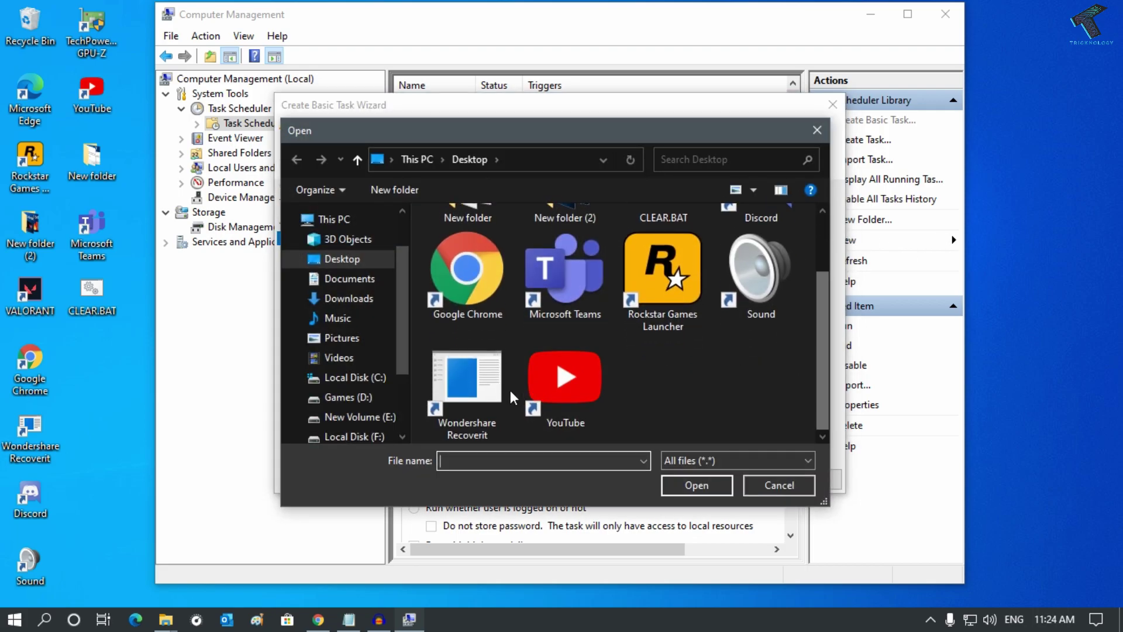
scroll(754, 351, up, 2)
click(637, 260)
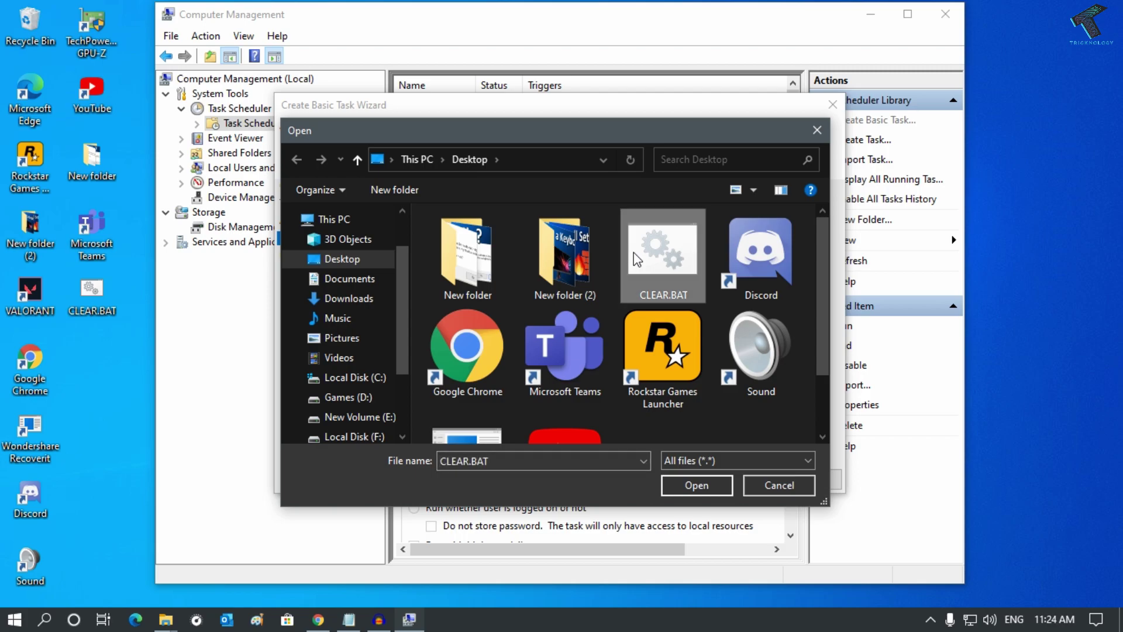
double_click(688, 274)
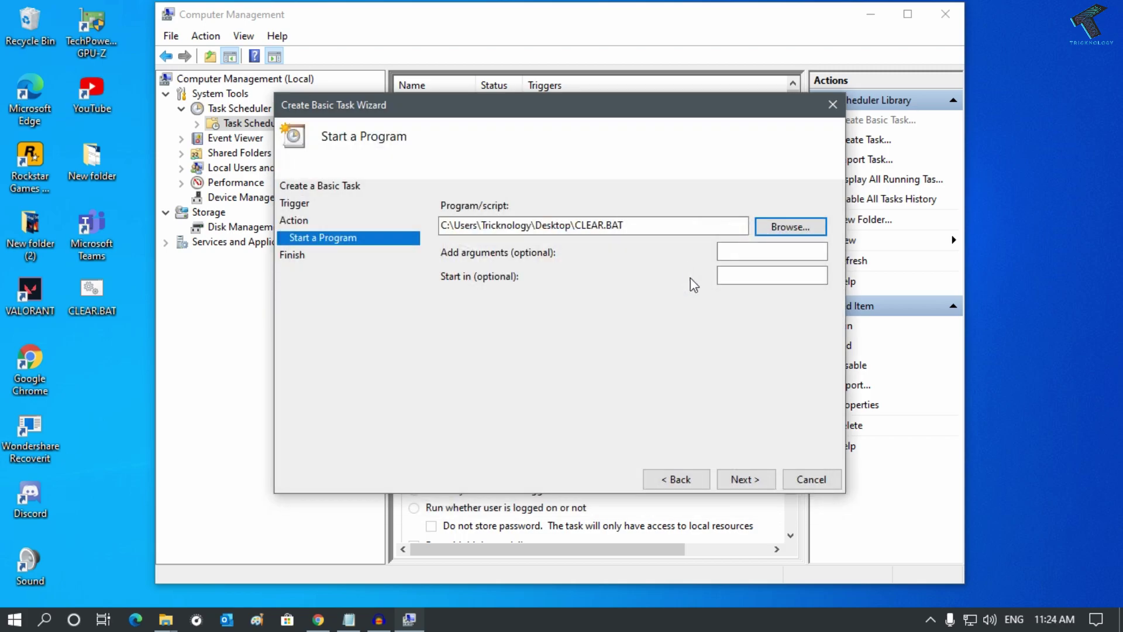
click(767, 479)
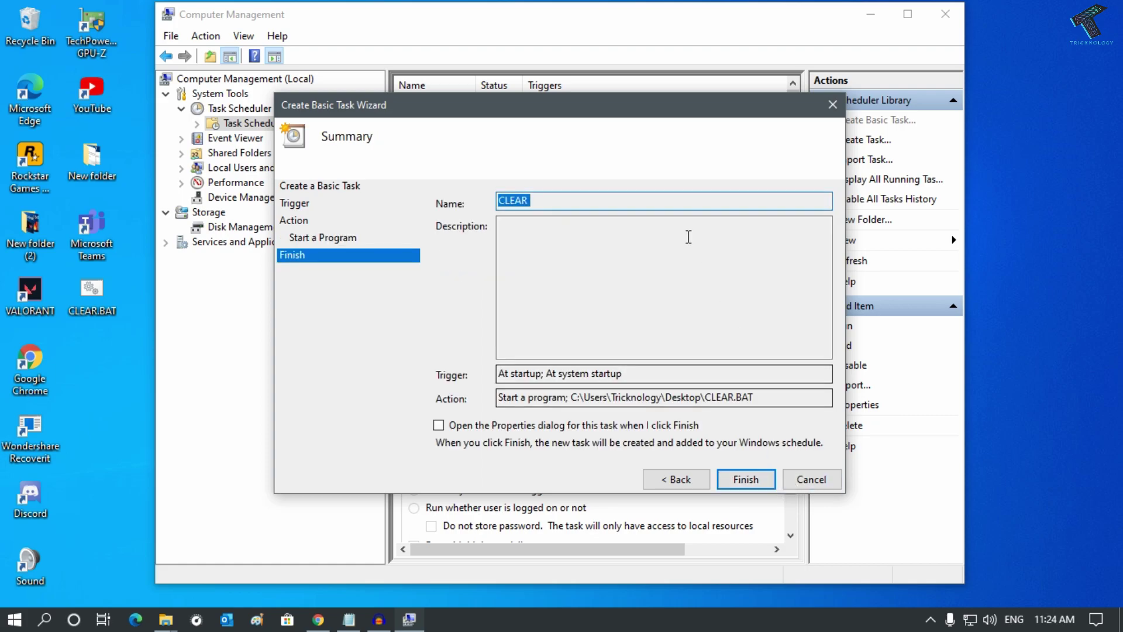
click(747, 478)
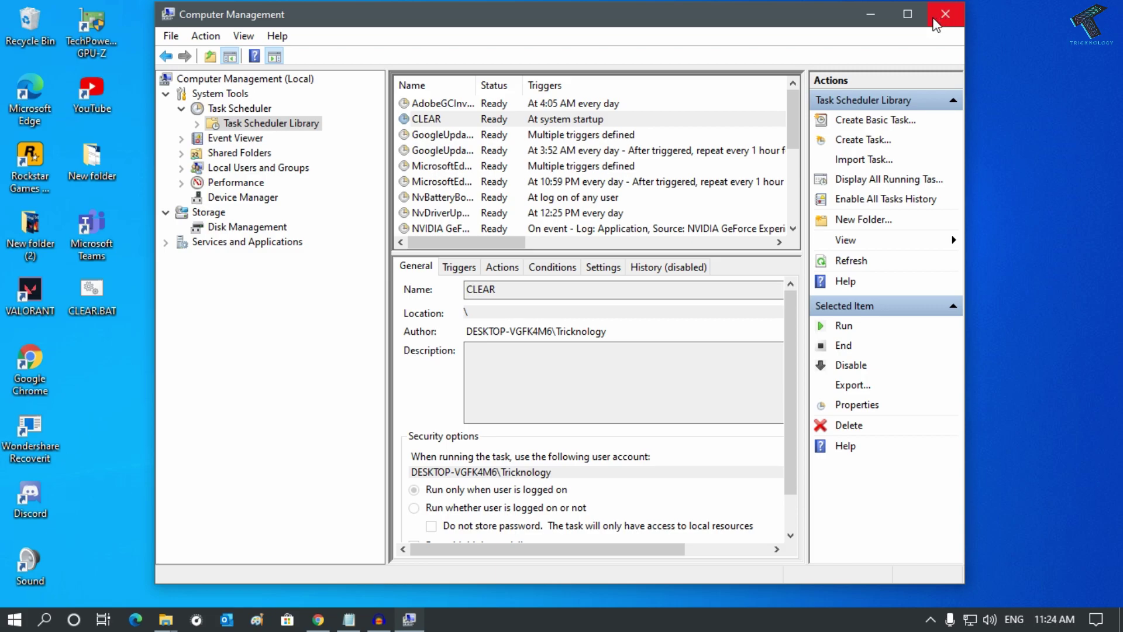
Select the CLEAR task and run it now from the Actions pane
drag(575, 24, 598, 28)
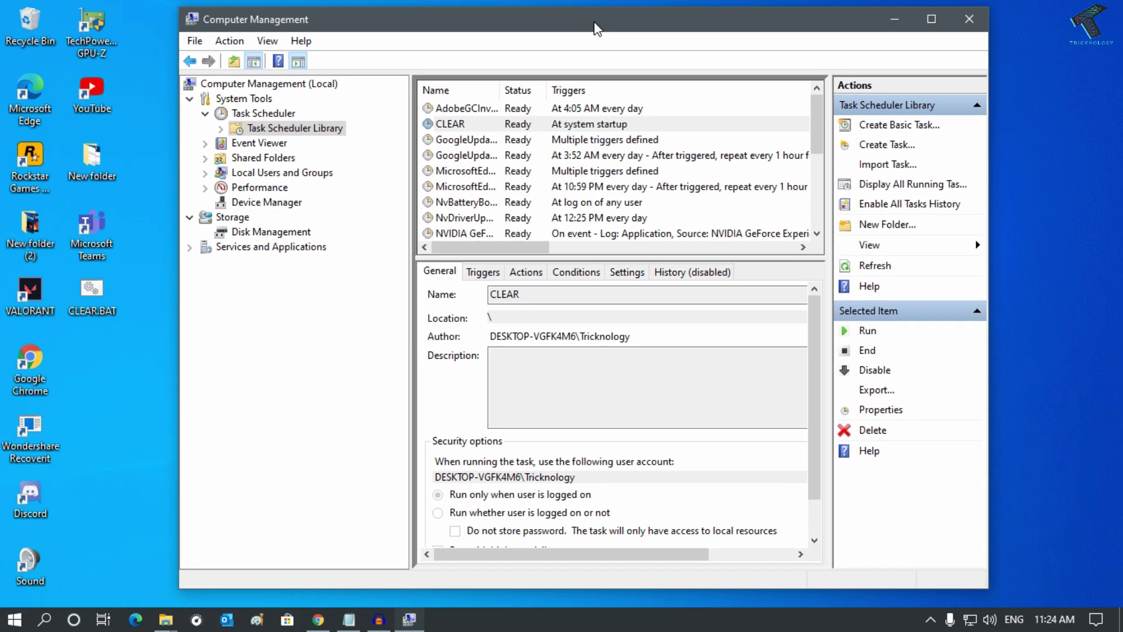
click(452, 125)
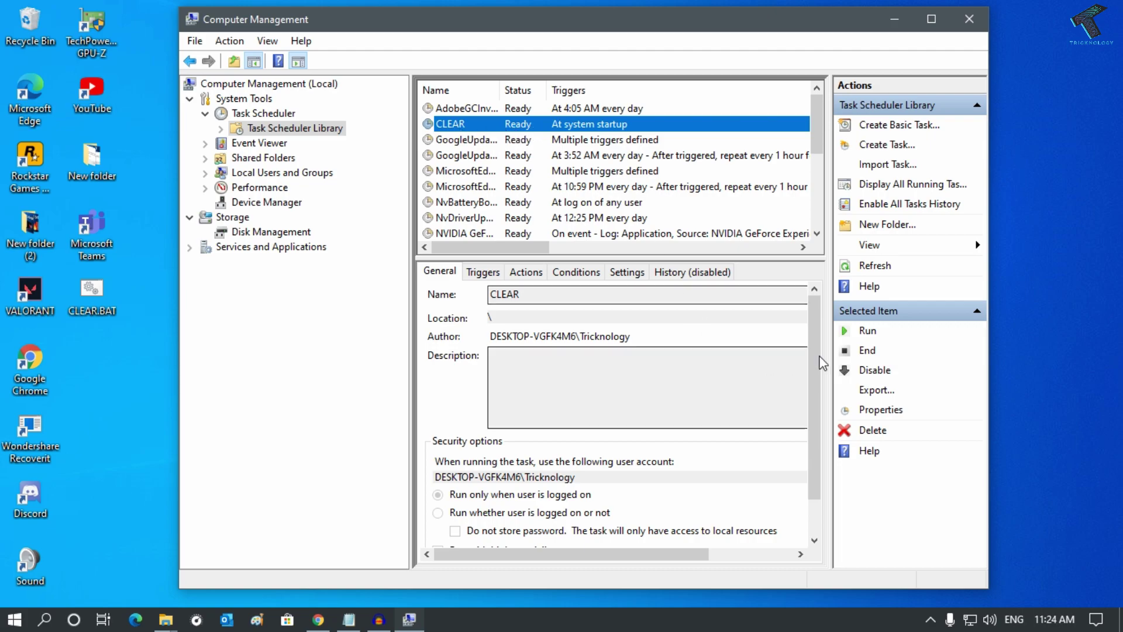
click(865, 331)
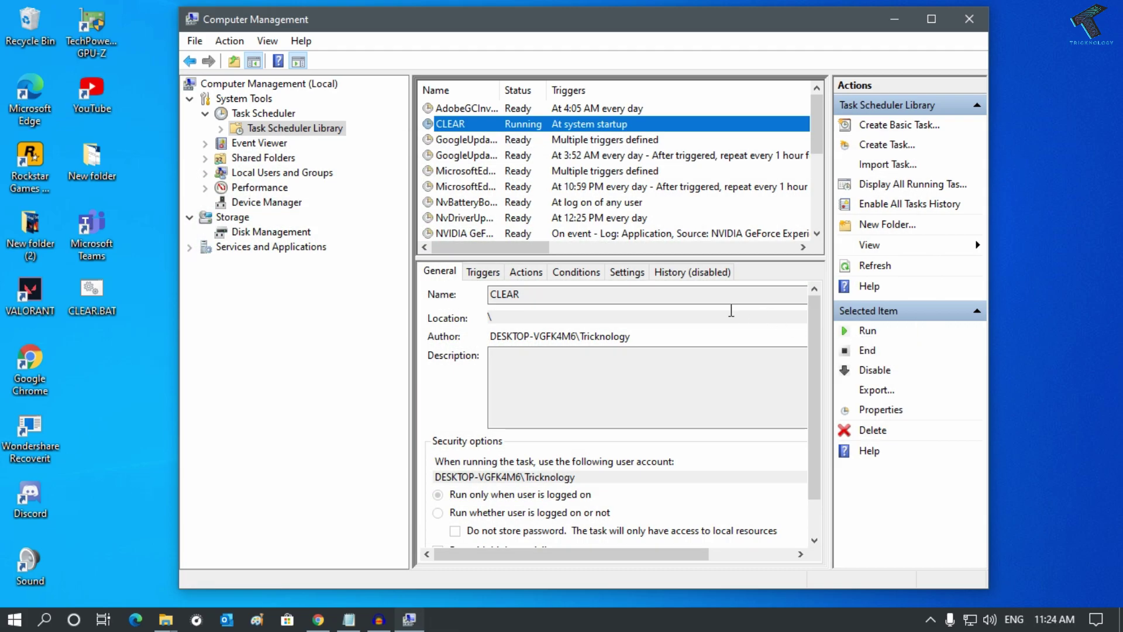